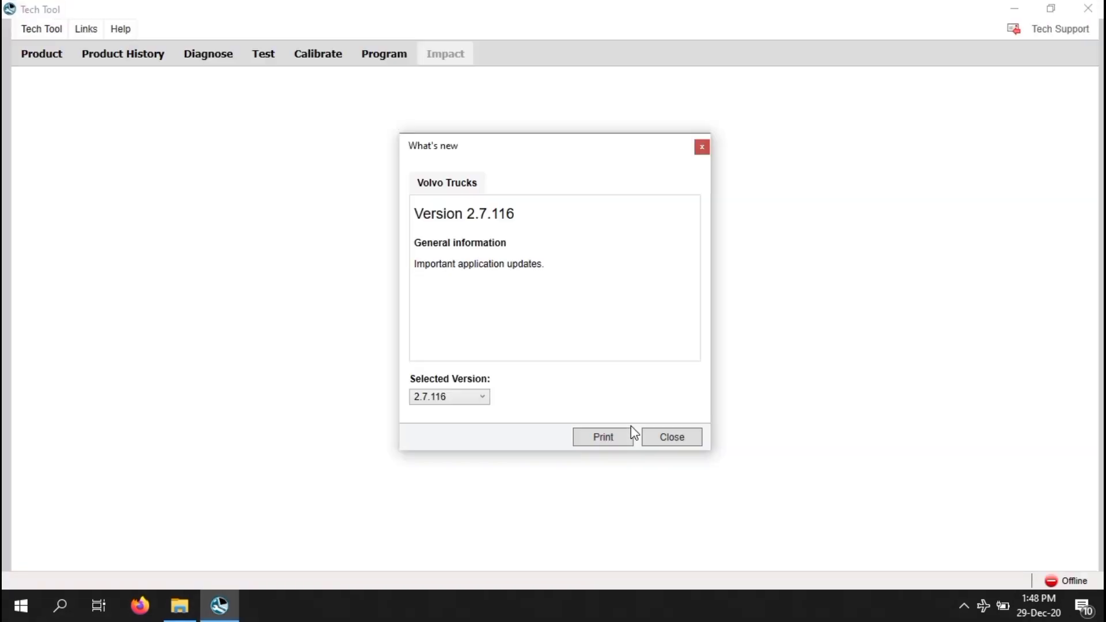
Start work under the most recent work order with the note "ENGINE SPEED SENSOR PROGRAM", declining the connection to central systems.
left_click(656, 445)
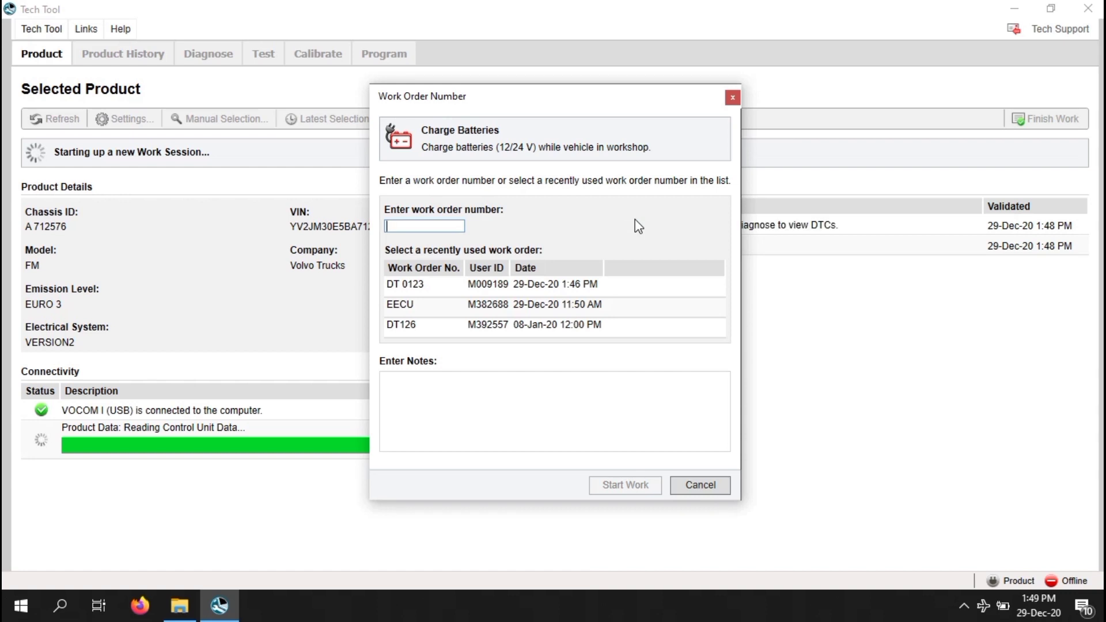
left_click(443, 296)
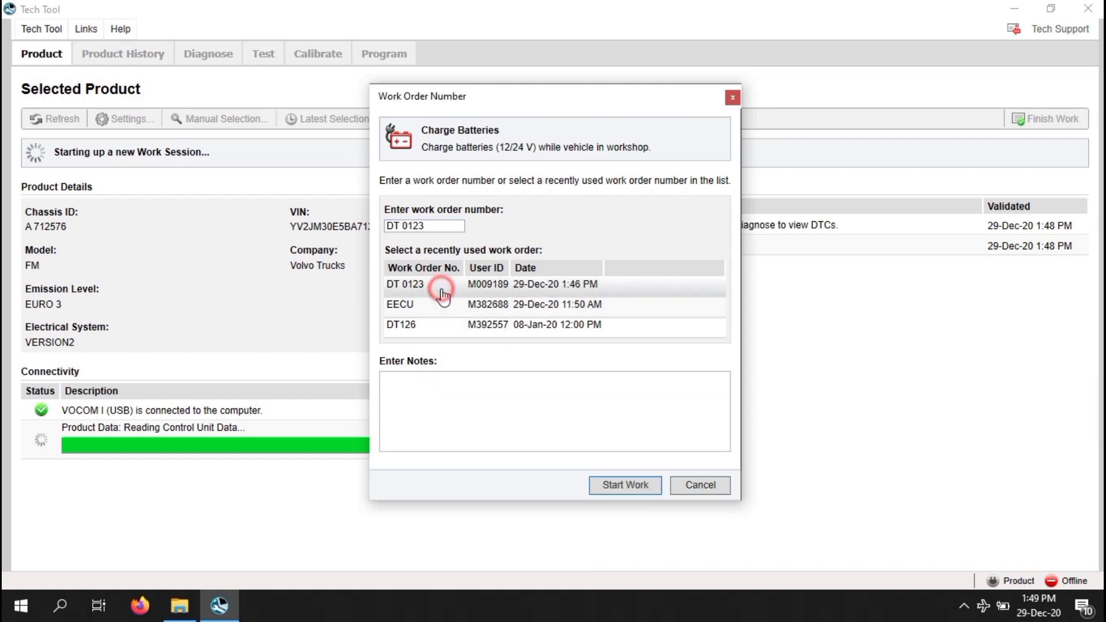
left_click(444, 382)
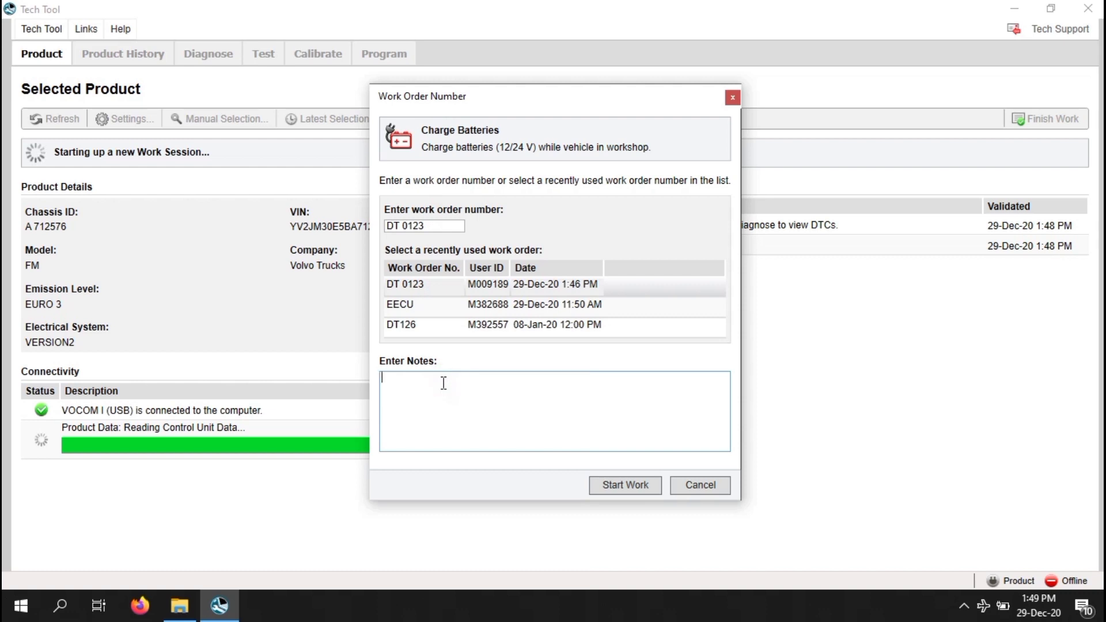
type("ENGINE SPEED SENSOR PROGRAM")
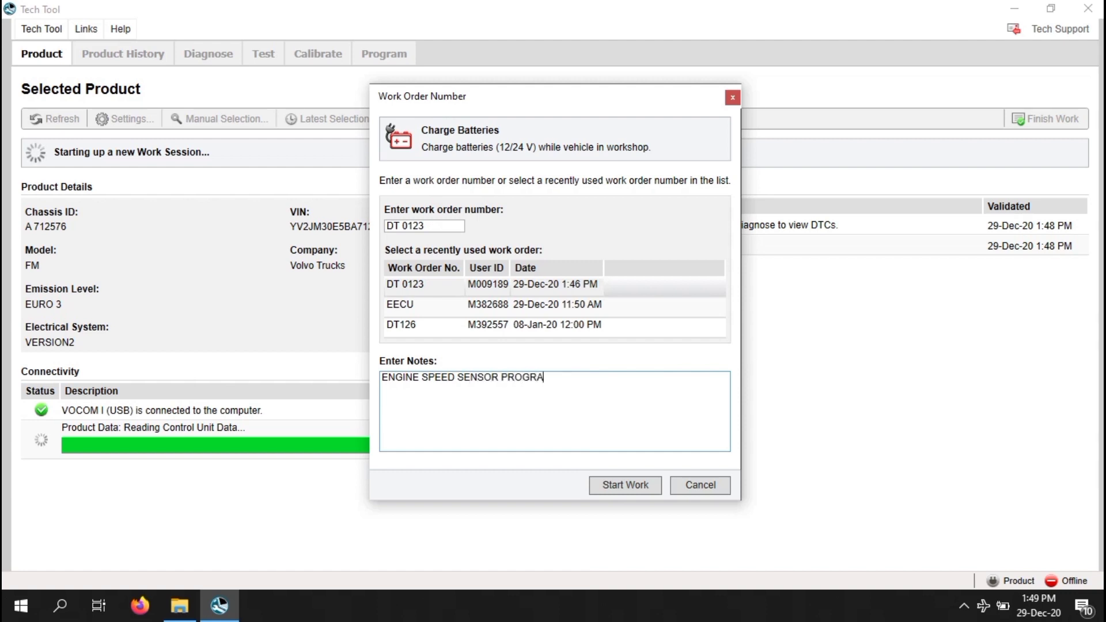
left_click(610, 486)
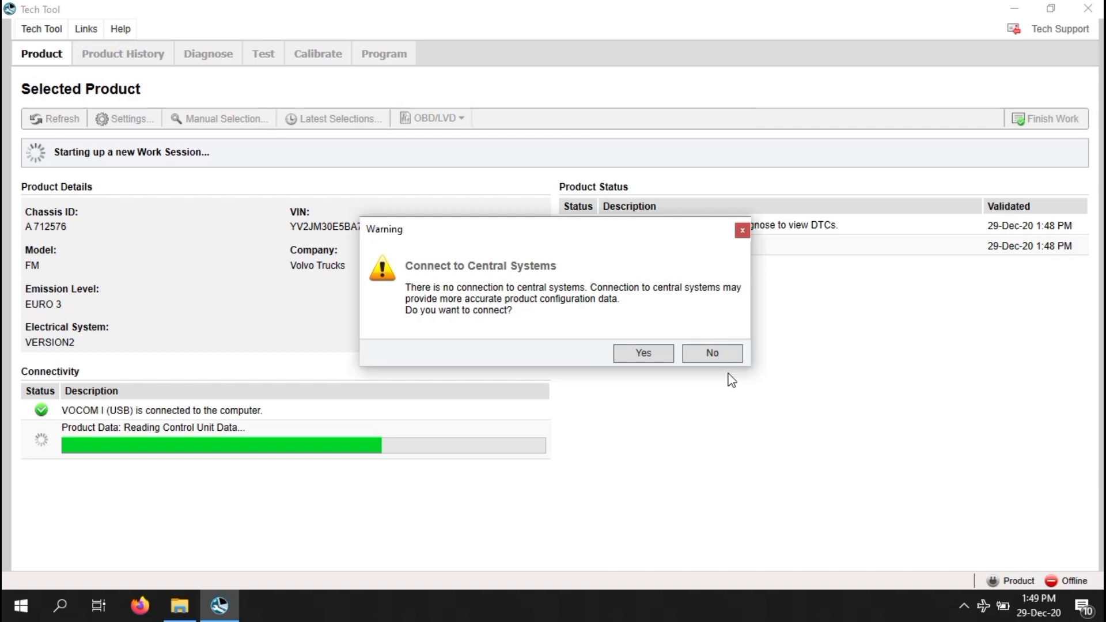
left_click(713, 353)
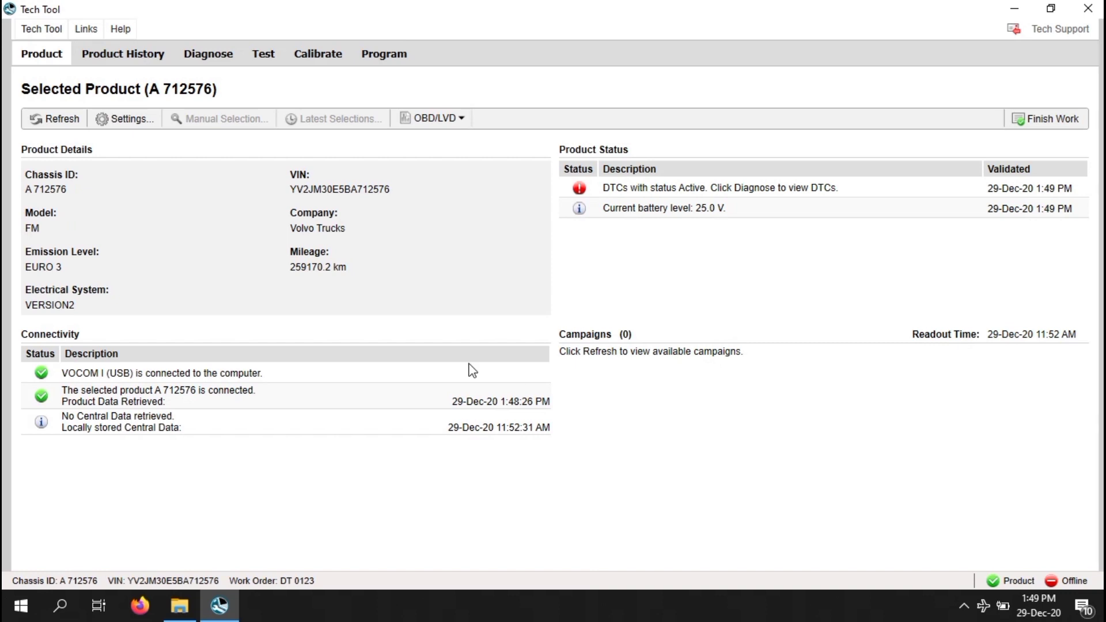
Start the programming operation 17030-3 - Parameter, programming from Service and maintenance.
left_click(387, 57)
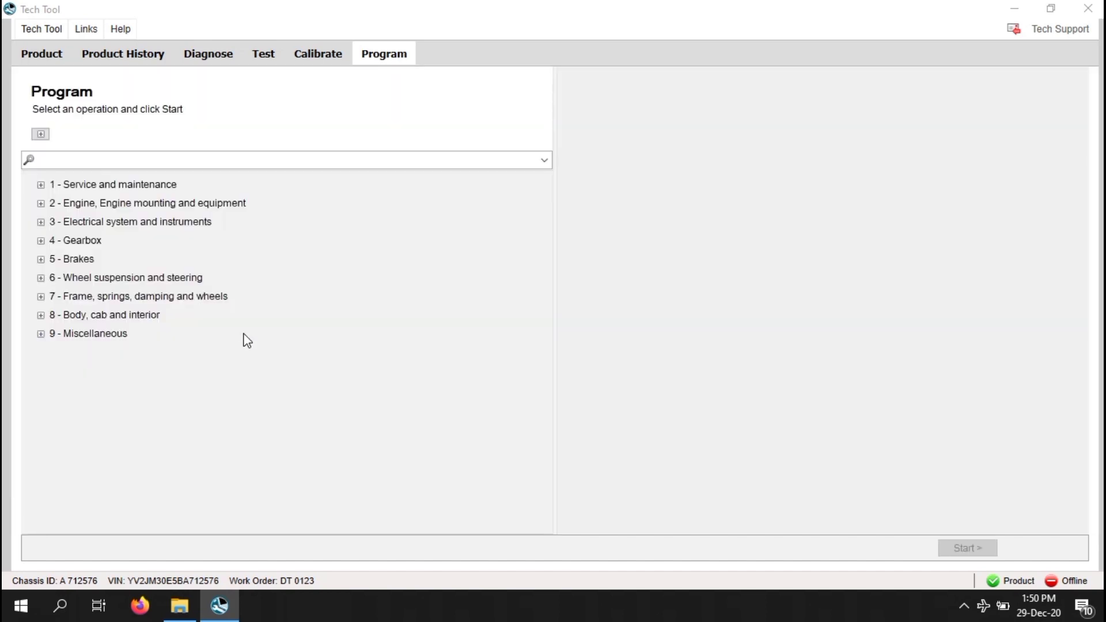
left_click(41, 185)
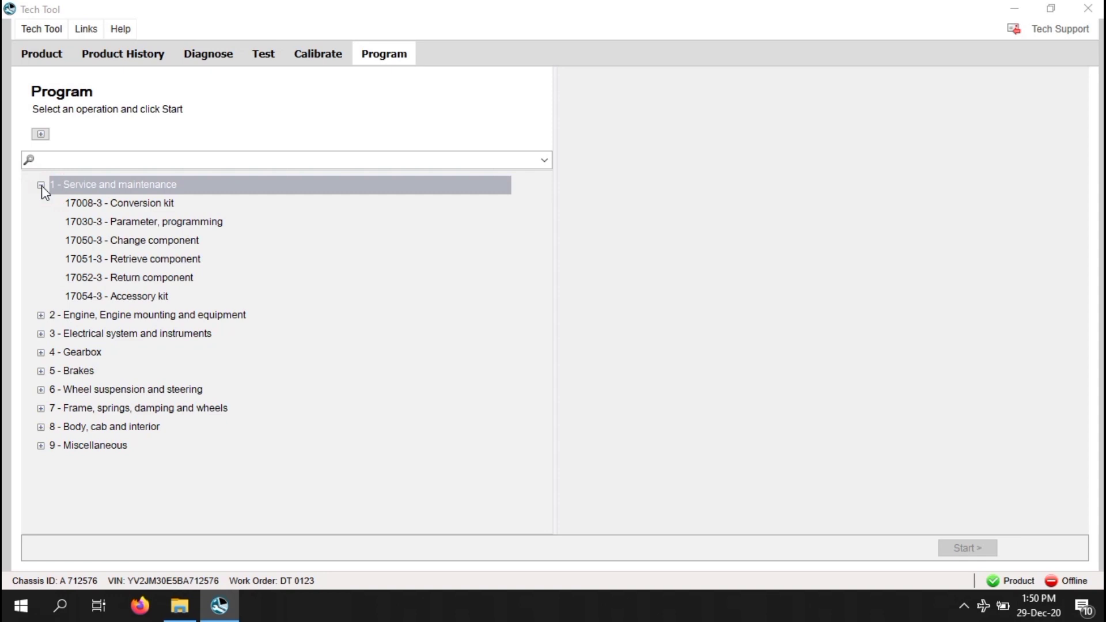
left_click(61, 184)
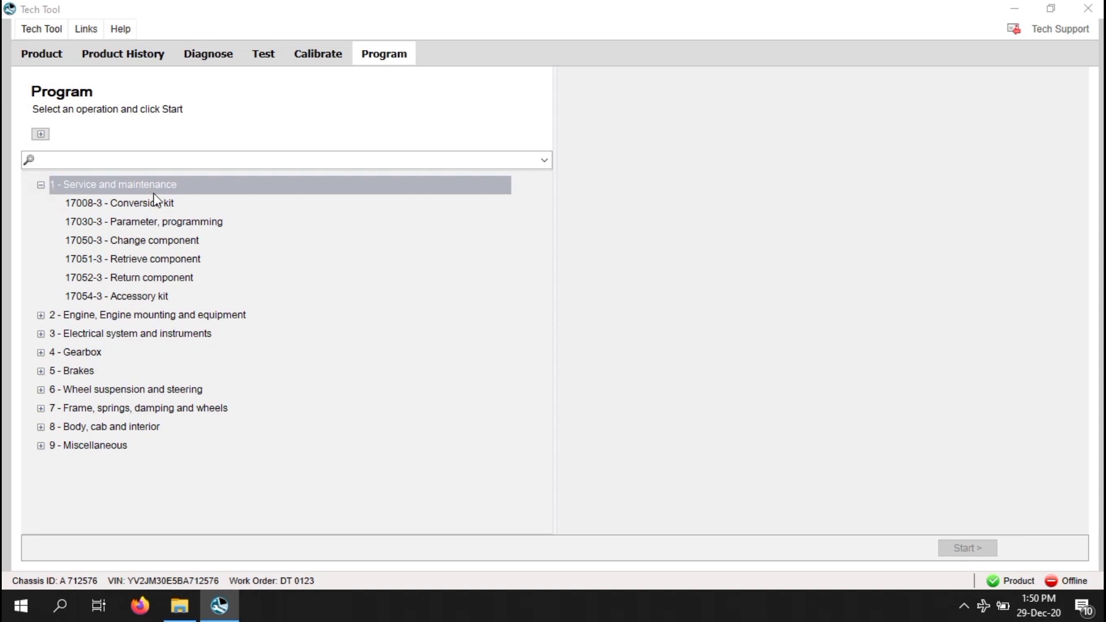
left_click(164, 222)
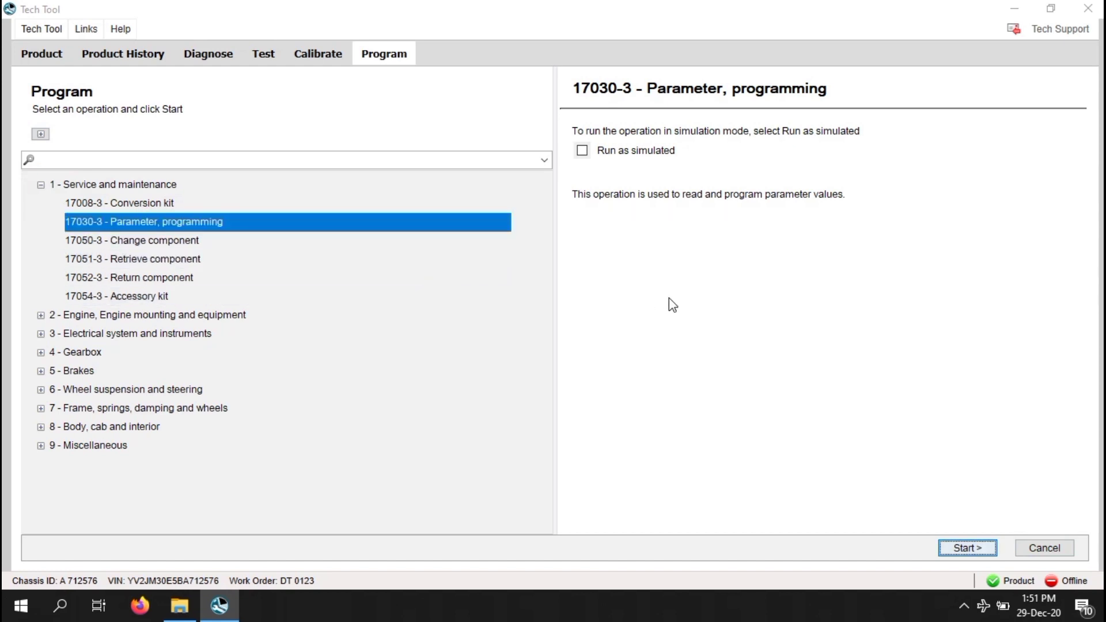
left_click(973, 549)
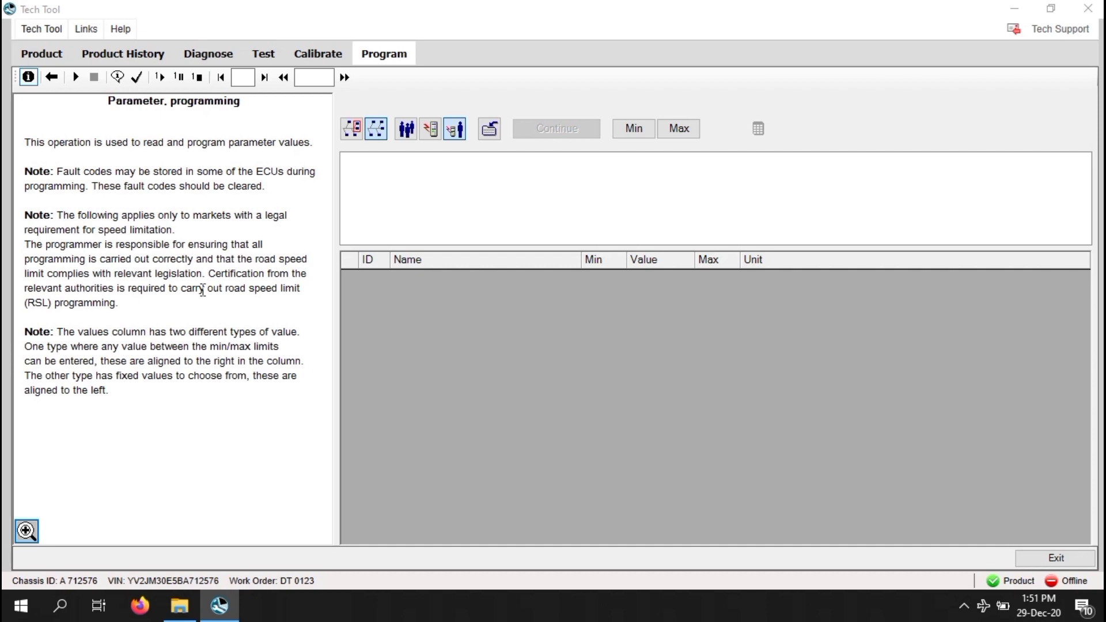
Run the parameter readout, confirming that the engine is switched off and the parking brake is applied.
left_click(76, 78)
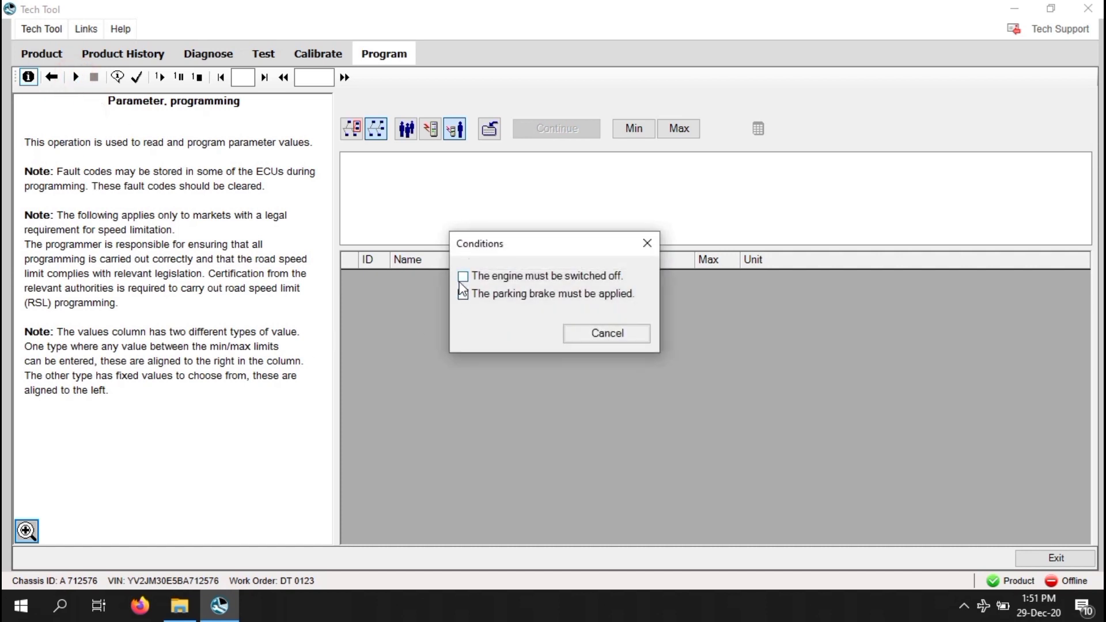
left_click(463, 277)
left_click(463, 296)
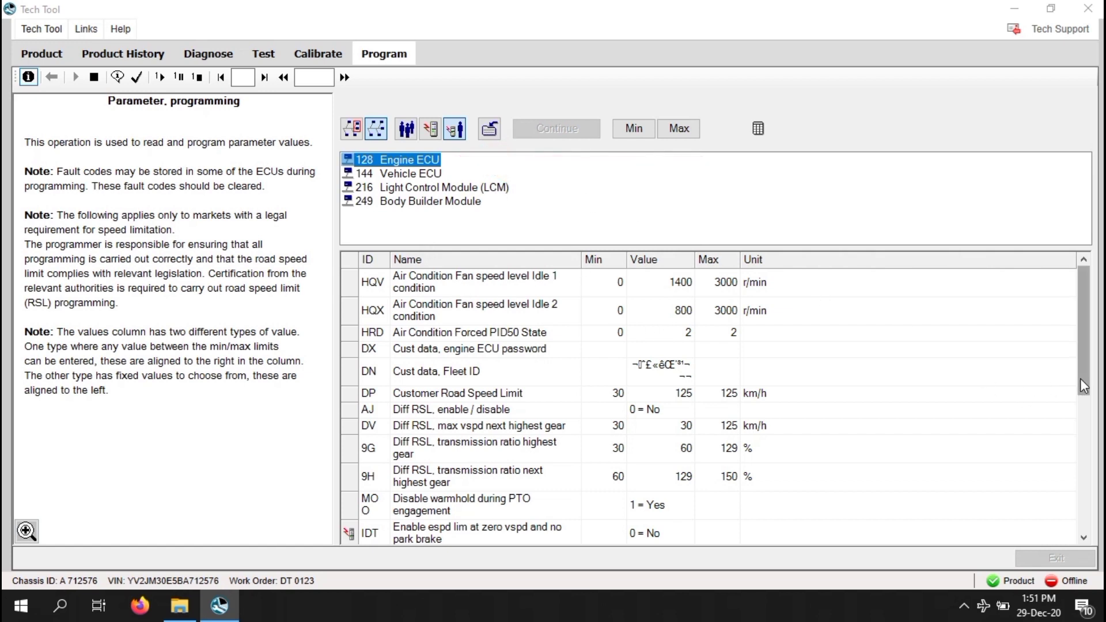
Set the Engine ECU parameter AU, Max engine speed stationary, to 1200 r/min.
left_click_drag(1084, 386, 1088, 536)
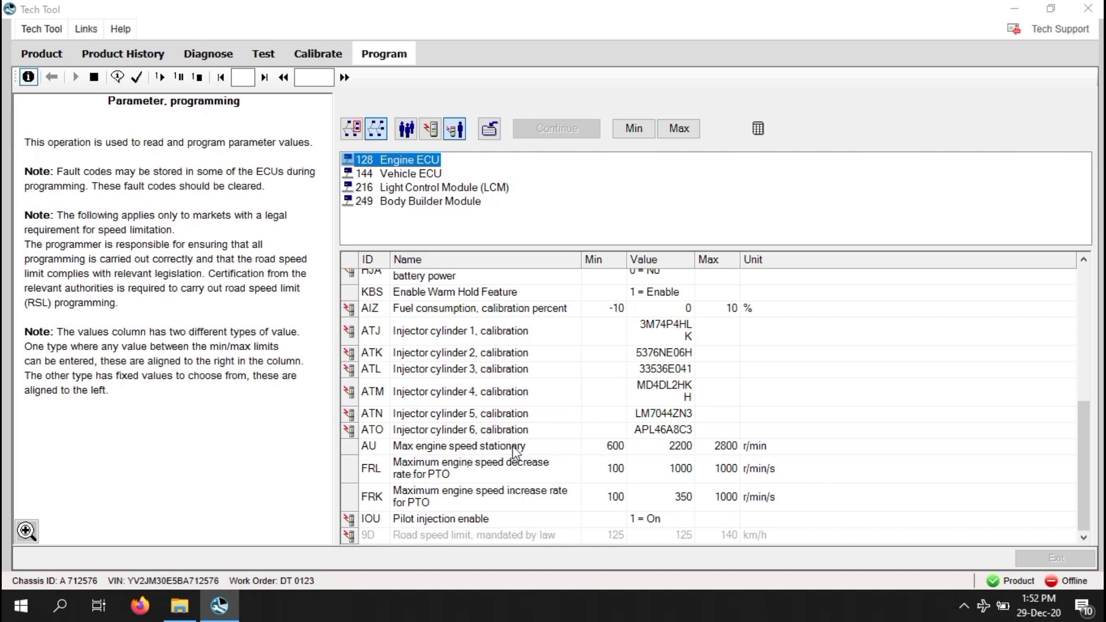
left_click(688, 453)
type("1")
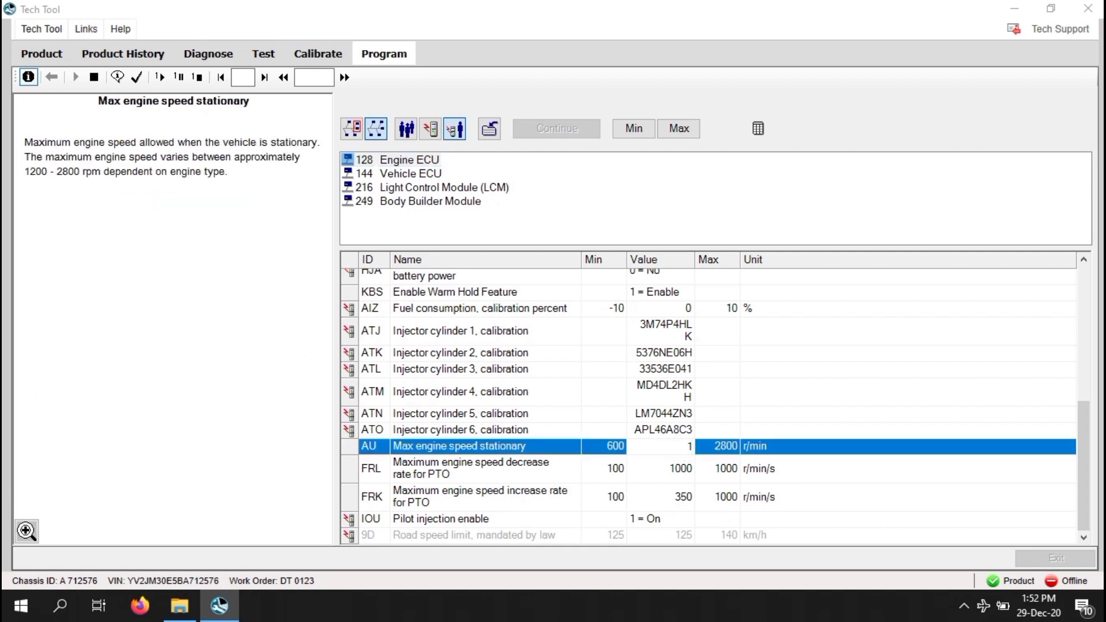
type("200")
scroll(682, 478, "up", 2)
left_click(682, 478)
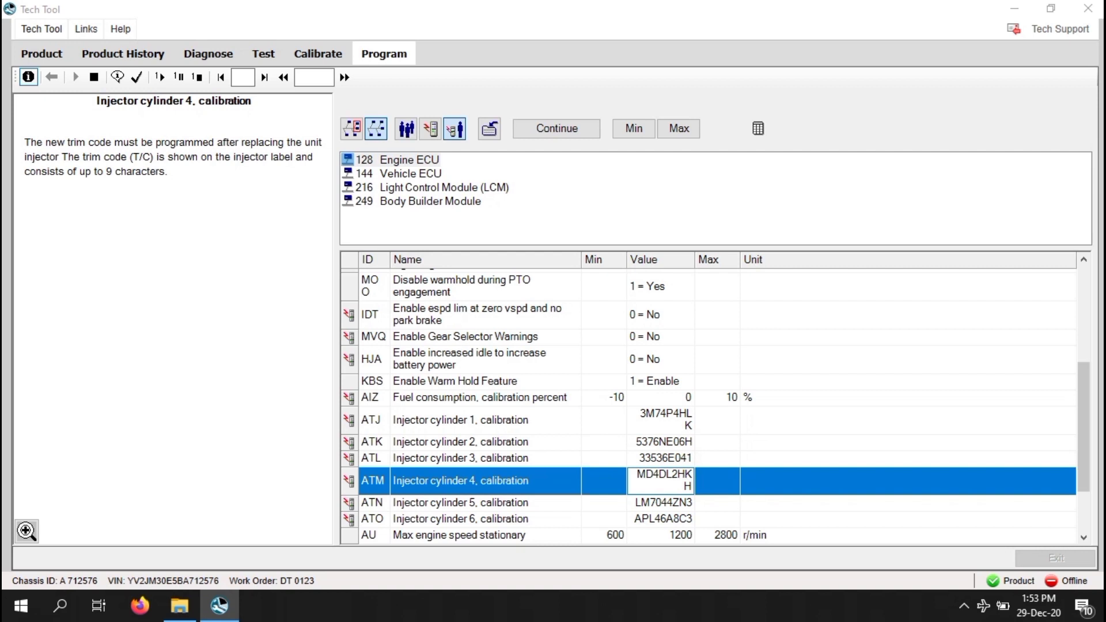
left_click(1084, 537)
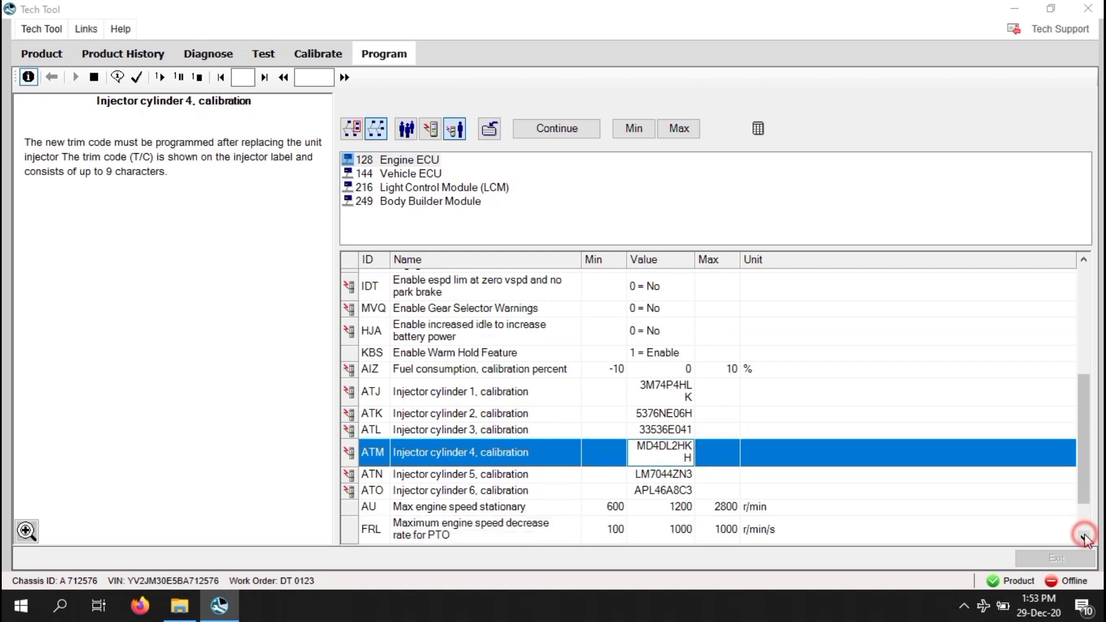
left_click(683, 447)
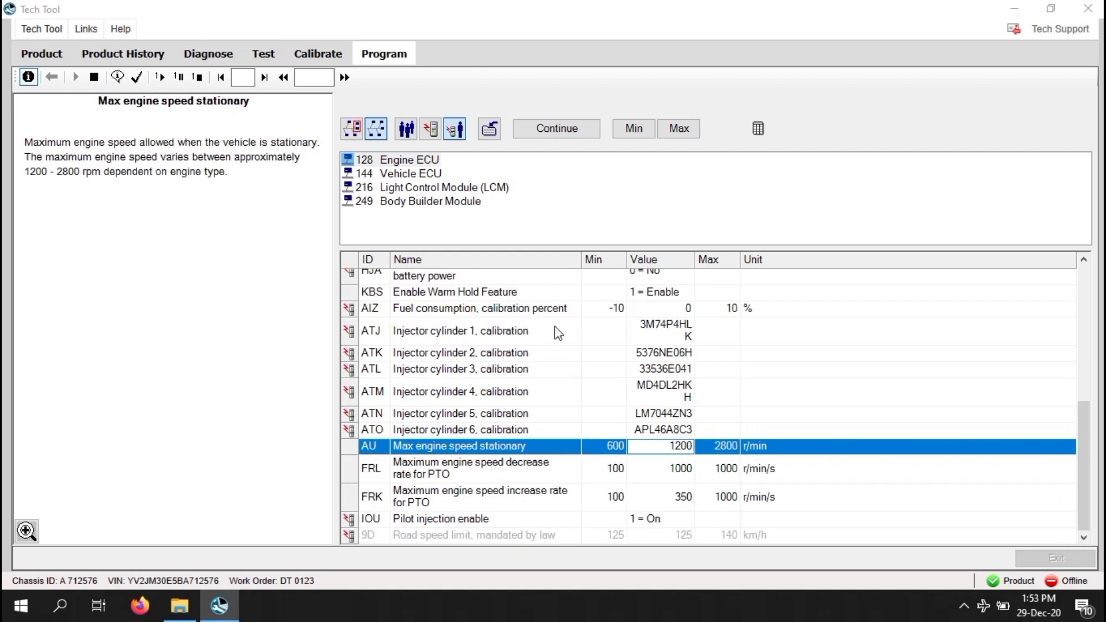
Program the changed Max engine speed stationary parameter into the Engine ECU and check its value in the reloaded list.
left_click(553, 129)
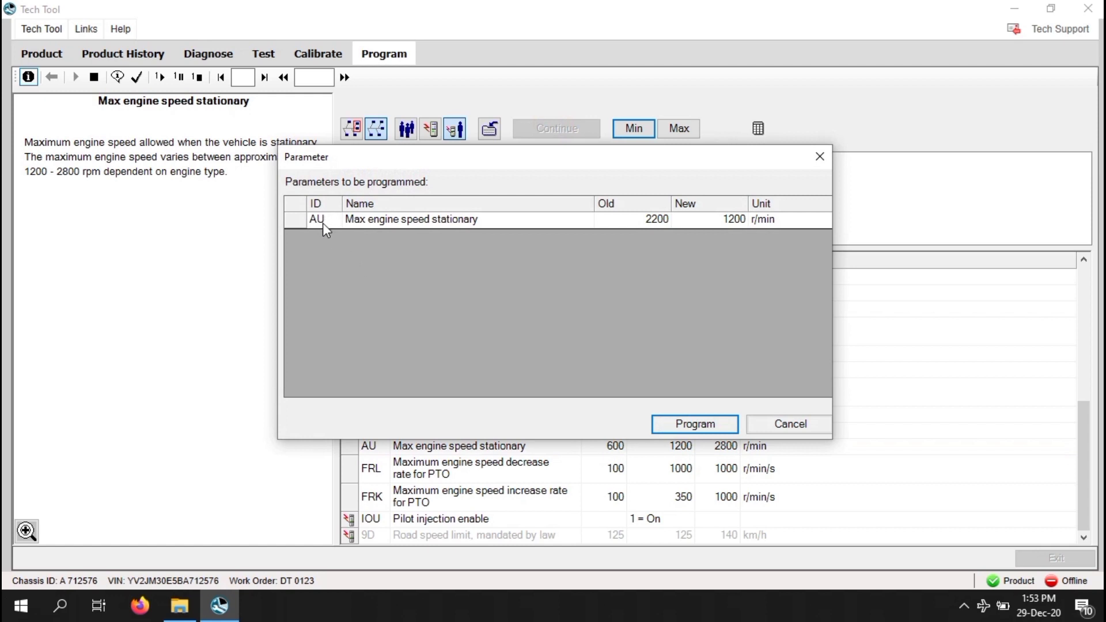
left_click(381, 224)
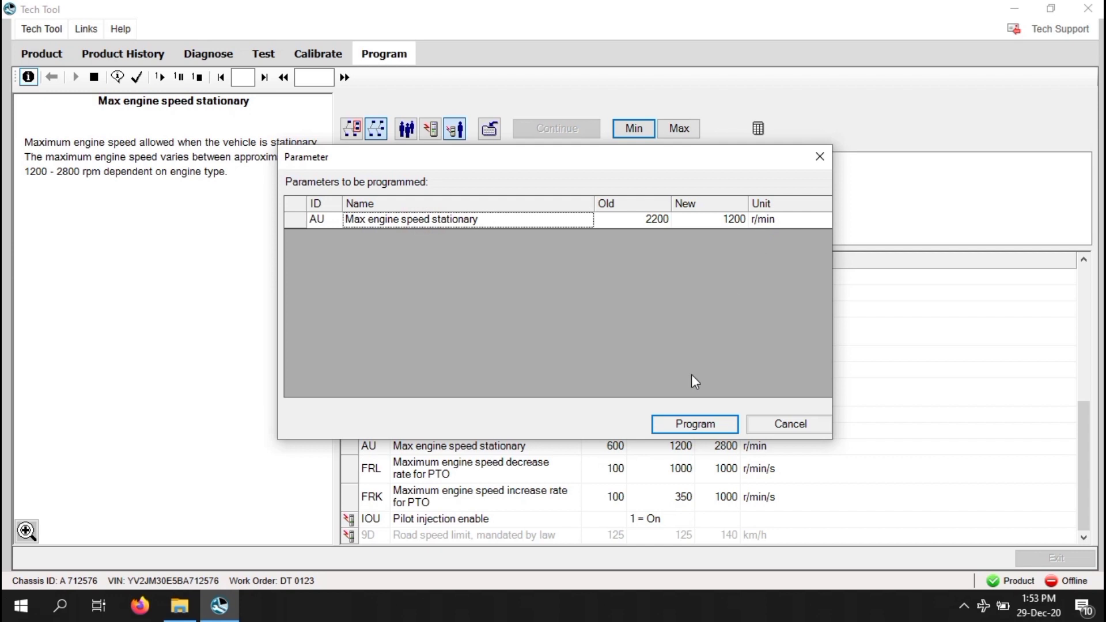
left_click(708, 431)
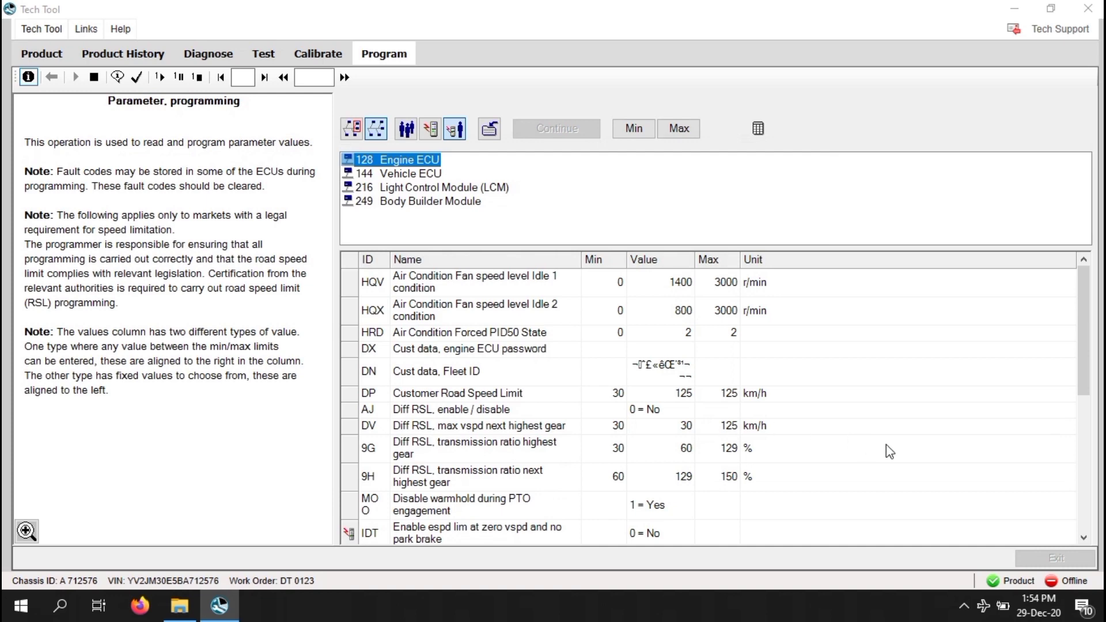
left_click(1084, 538)
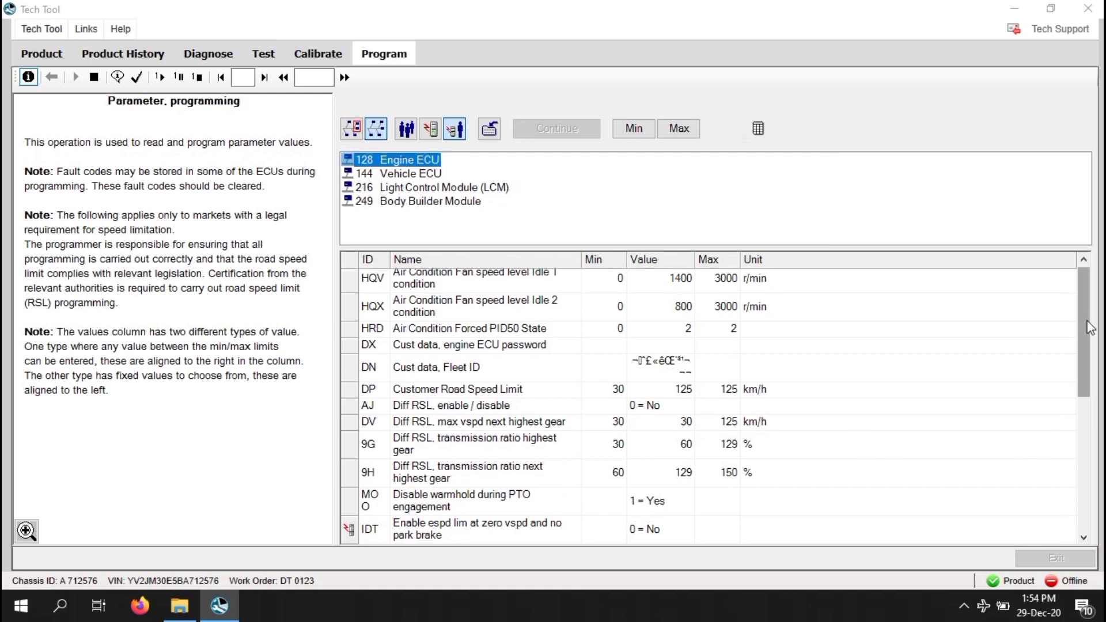
left_click_drag(1084, 326, 1084, 459)
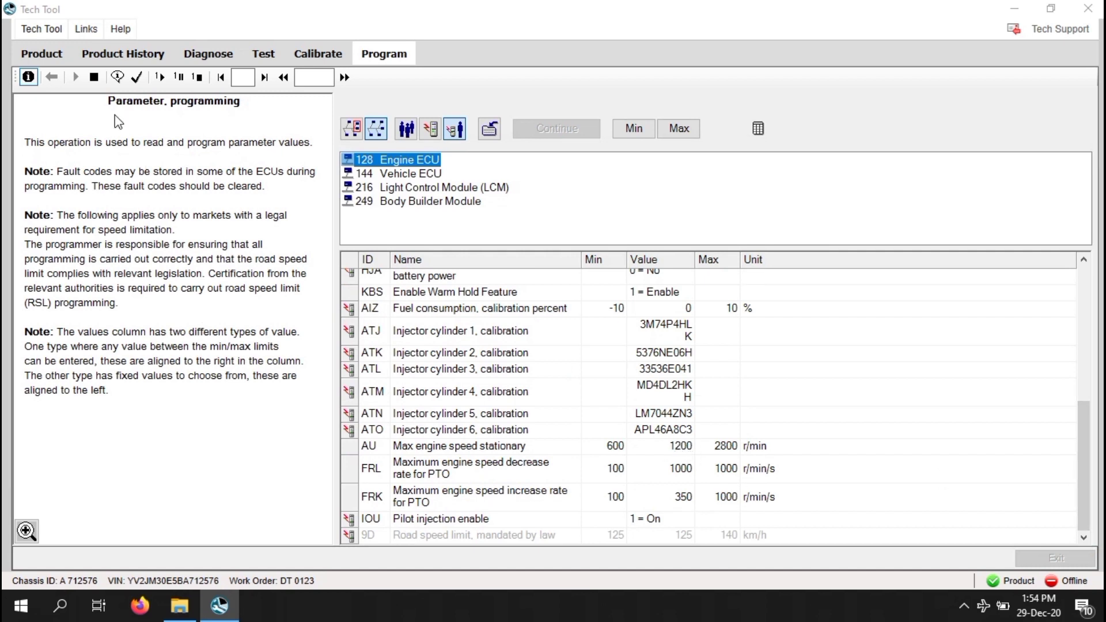
Stop the running parameter programming operation and close it.
left_click(93, 81)
left_click(94, 81)
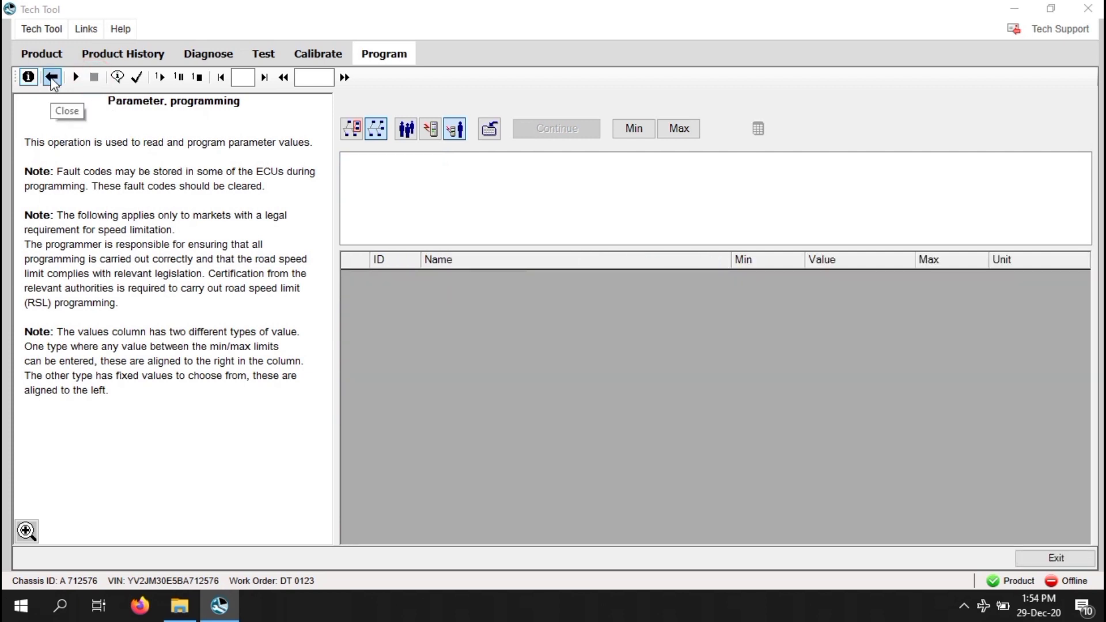
left_click(52, 79)
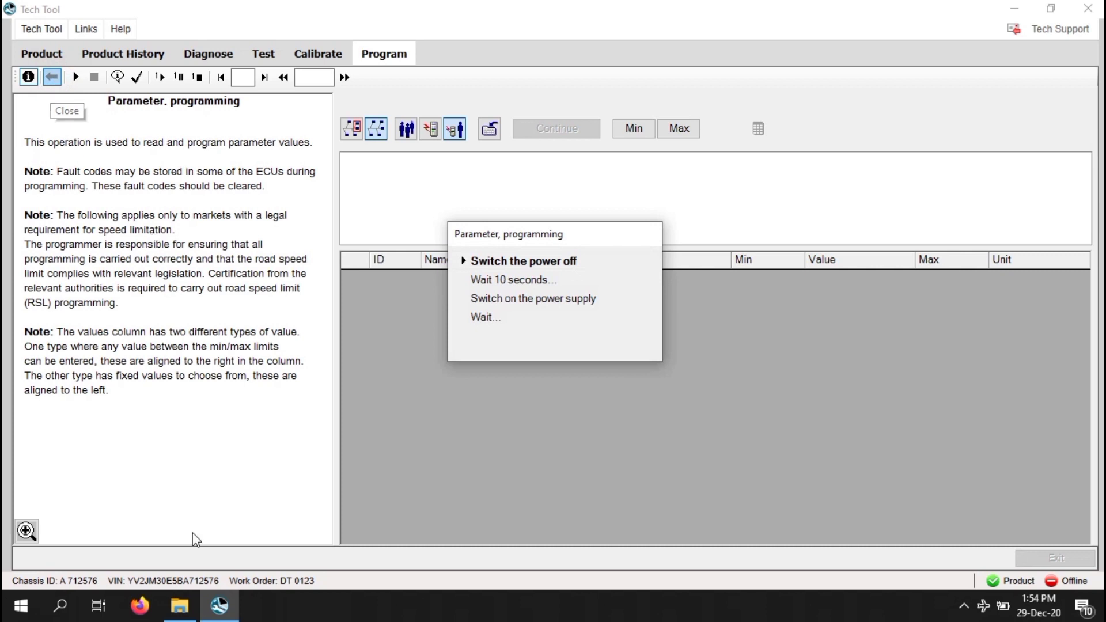